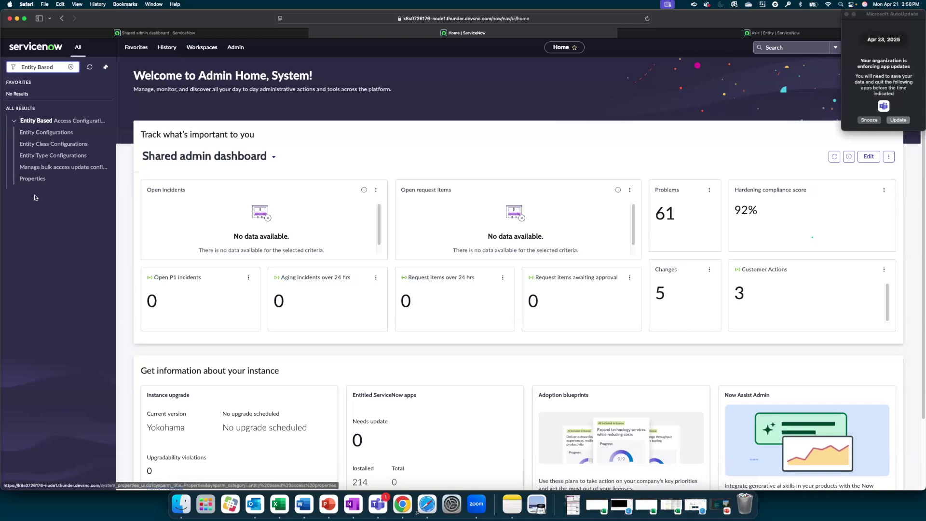
pyautogui.click(33, 179)
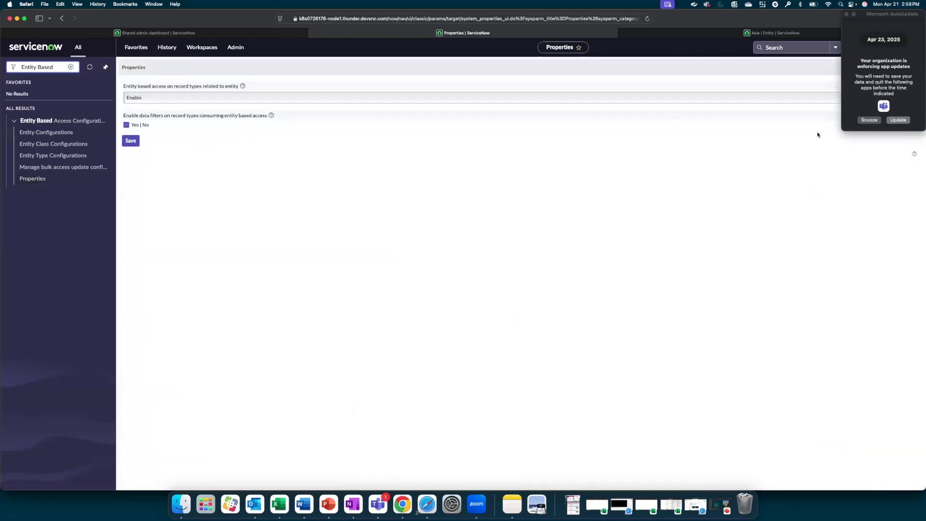
pyautogui.click(870, 120)
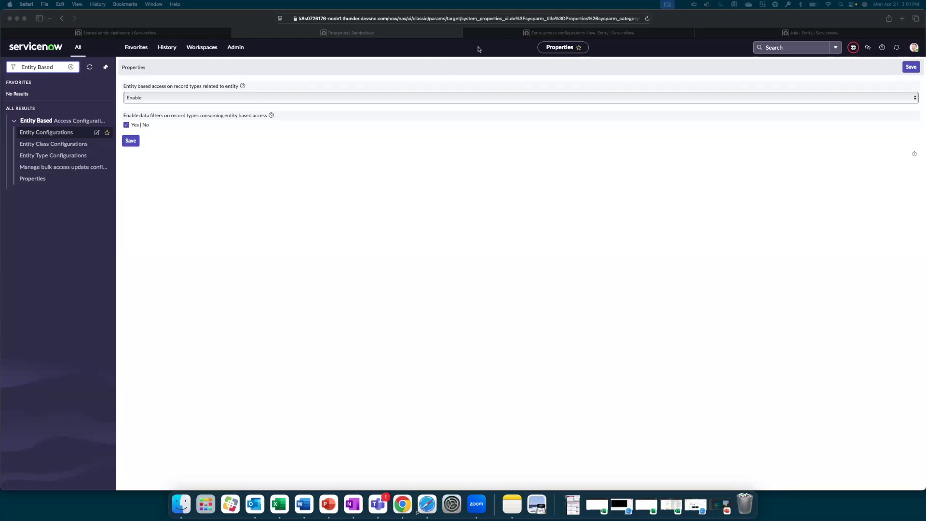
# Start a new entity access configuration and review its Configuration type and Applicability choices, keeping Entity
pyautogui.click(500, 34)
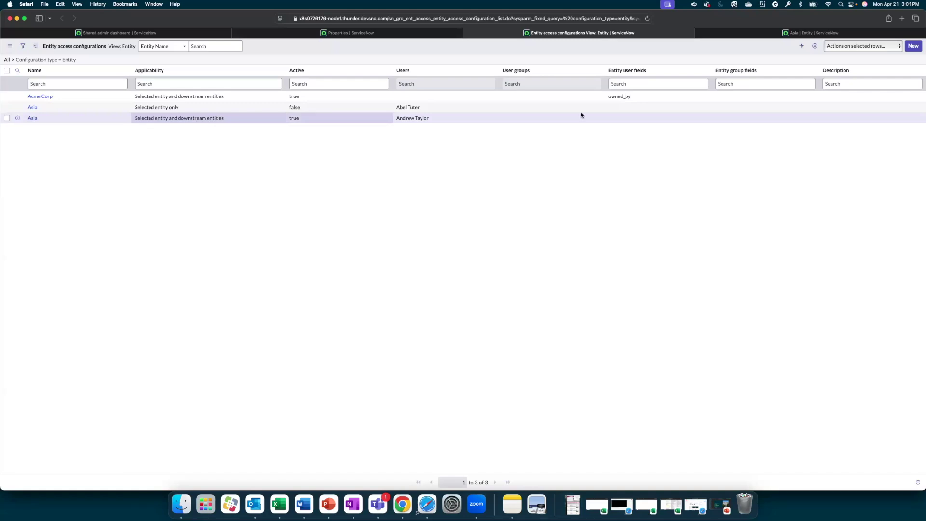
pyautogui.click(912, 48)
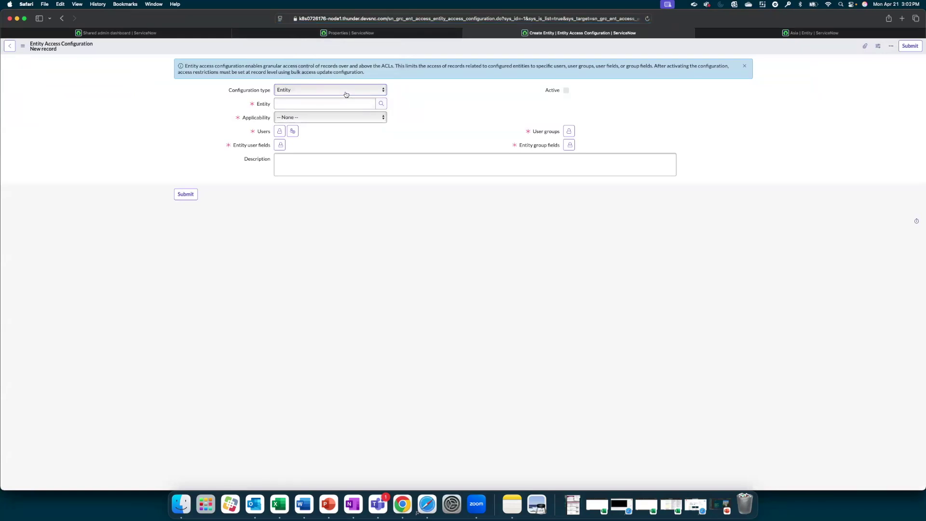
pyautogui.click(346, 94)
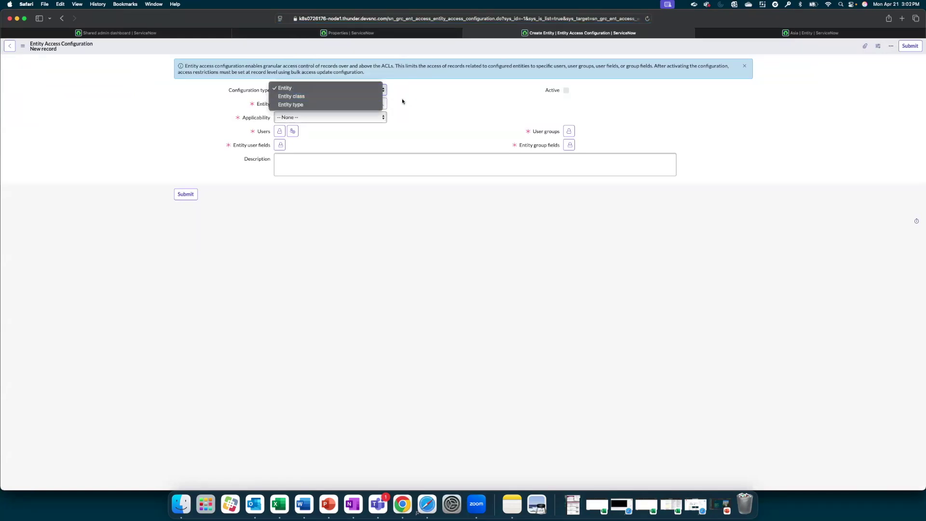
pyautogui.click(455, 128)
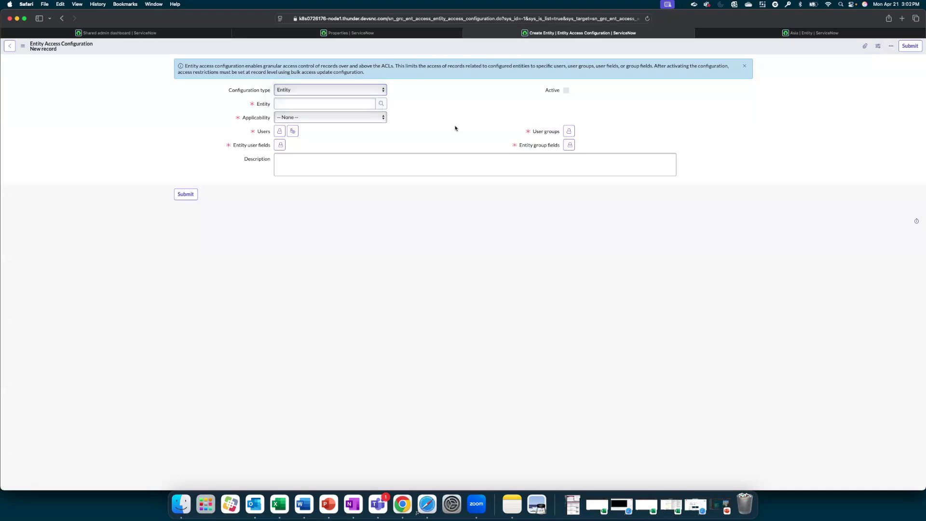
pyautogui.click(356, 91)
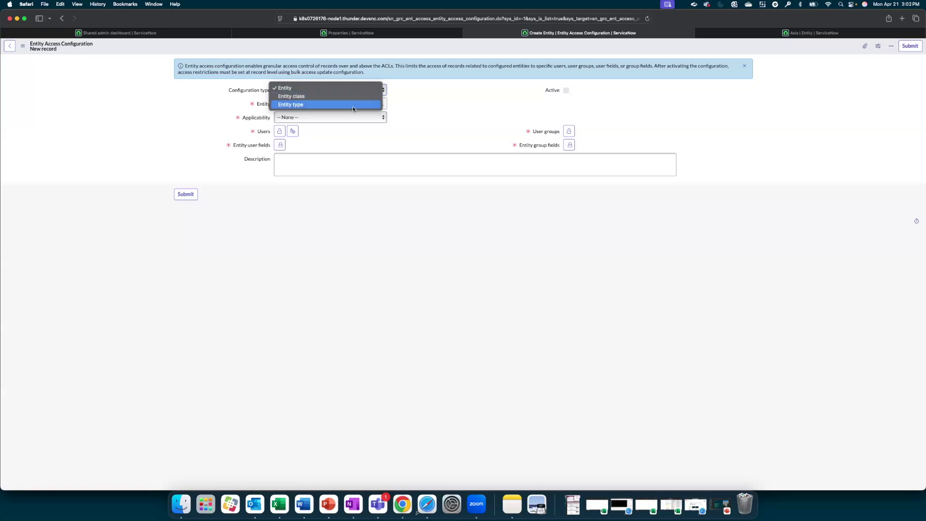
pyautogui.click(447, 116)
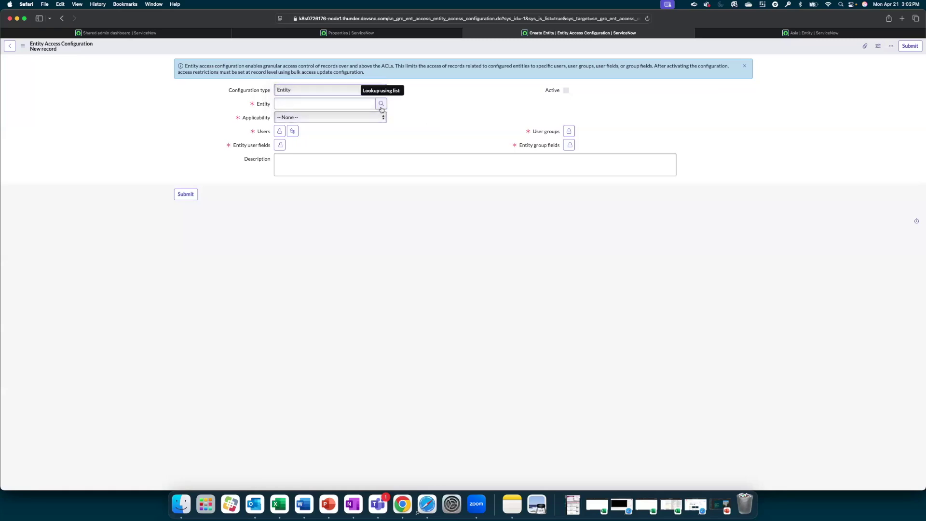
pyautogui.click(382, 117)
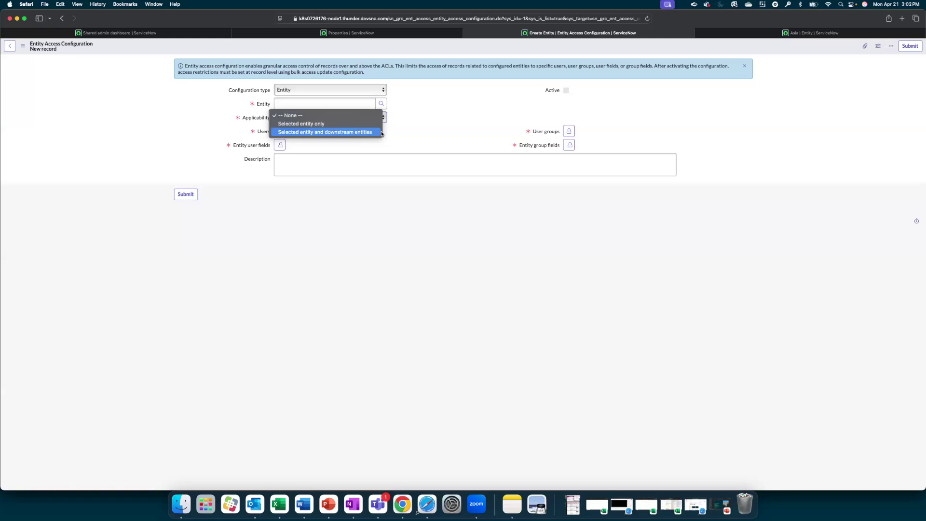
pyautogui.click(405, 132)
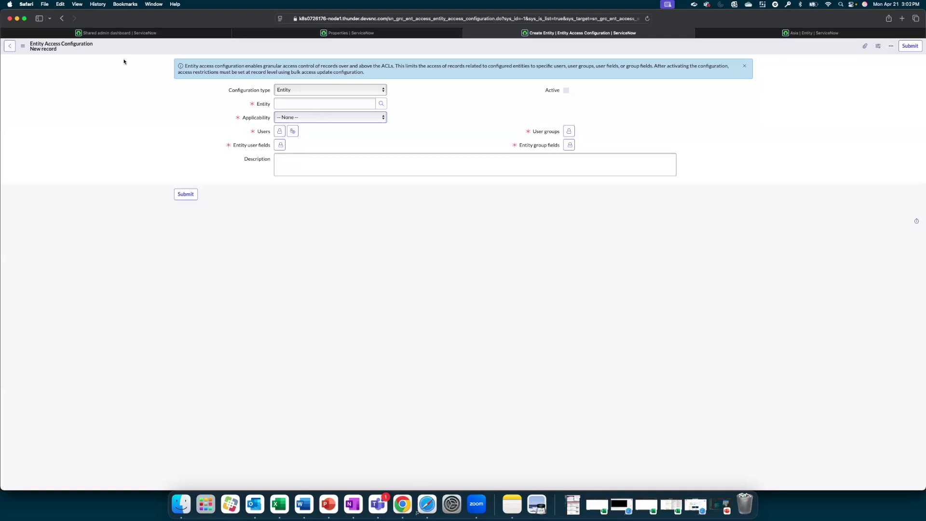
# Review the active Asia entity access configuration, then close its tab to return to Properties
pyautogui.press('super+bracketleft')
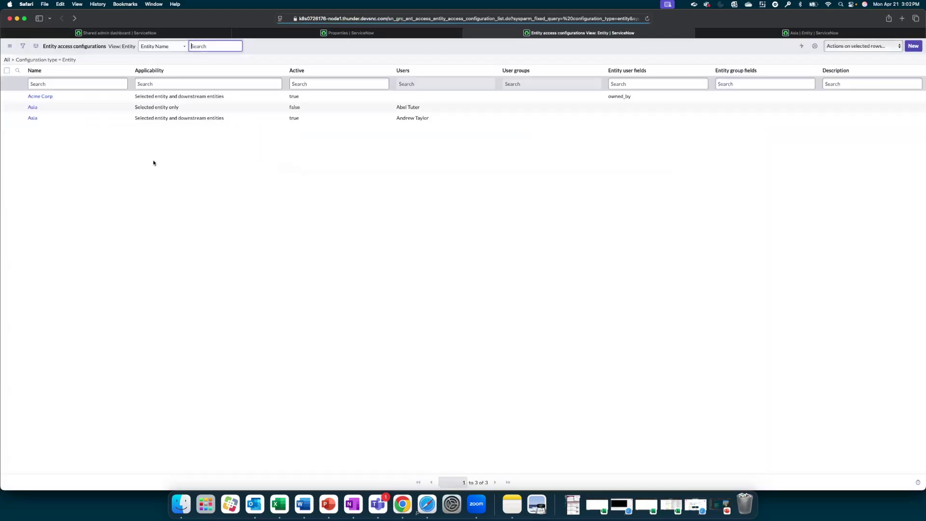
pyautogui.click(33, 119)
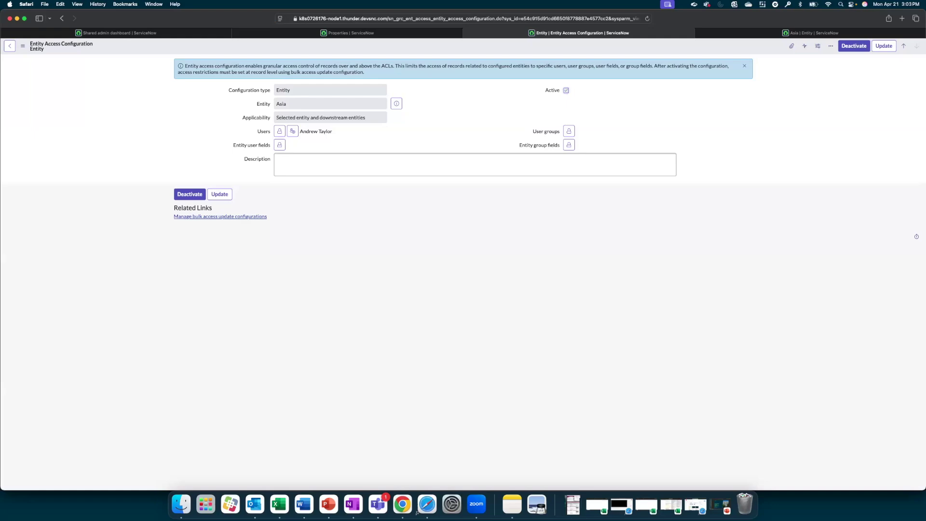
pyautogui.press('super+w')
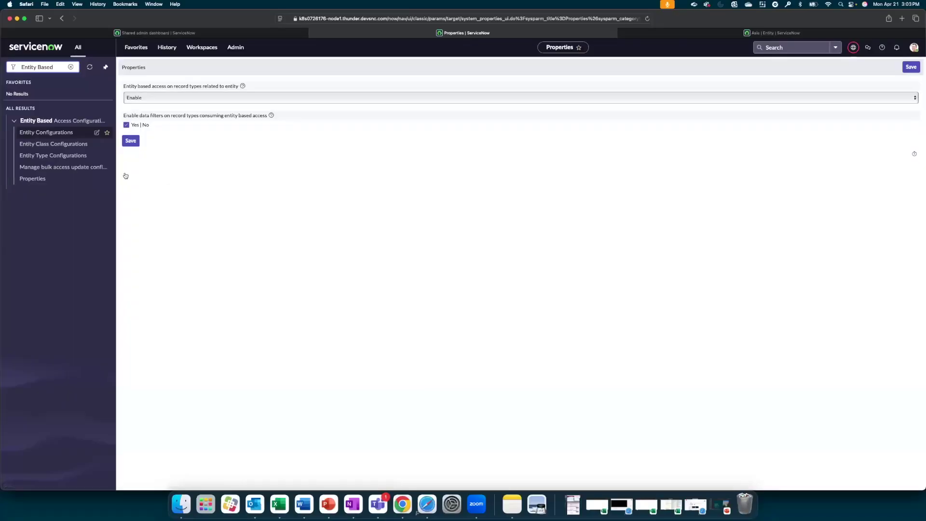
# Open the Bulk access update configurations list in a new tab
pyautogui.rightClick(65, 169)
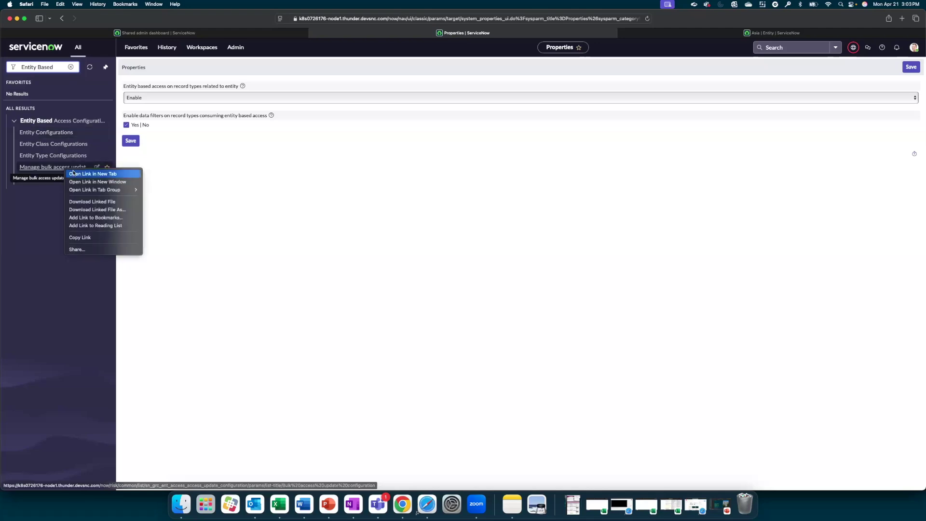
pyautogui.click(126, 175)
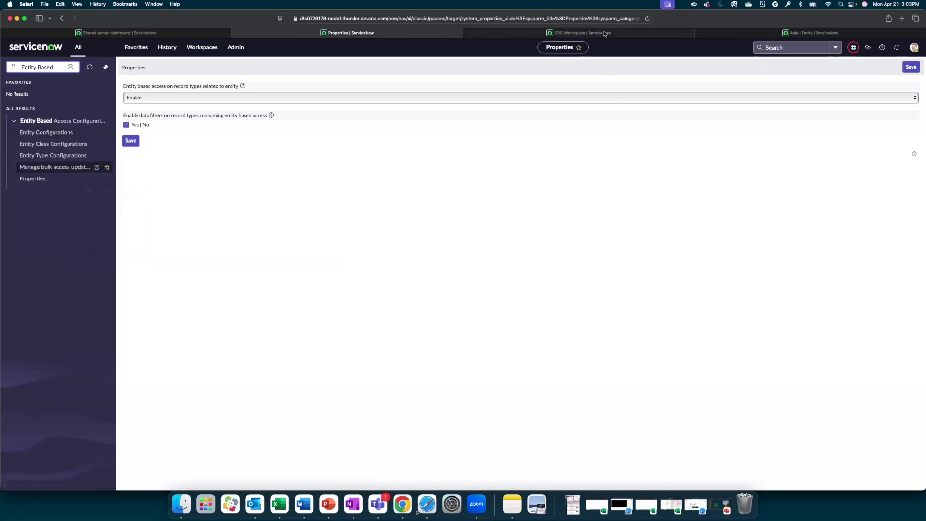
pyautogui.click(605, 33)
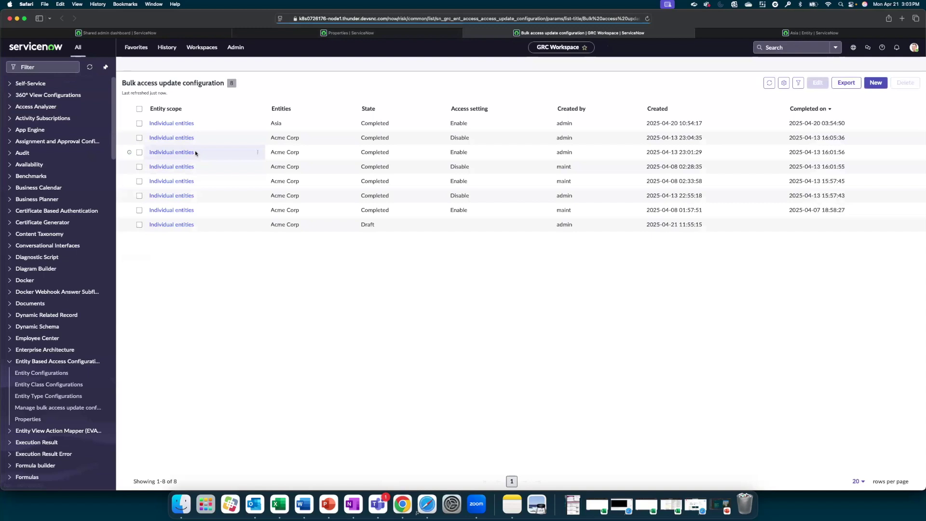
# Review the record types scoped in the completed Asia bulk access update, then return to the list
pyautogui.click(182, 123)
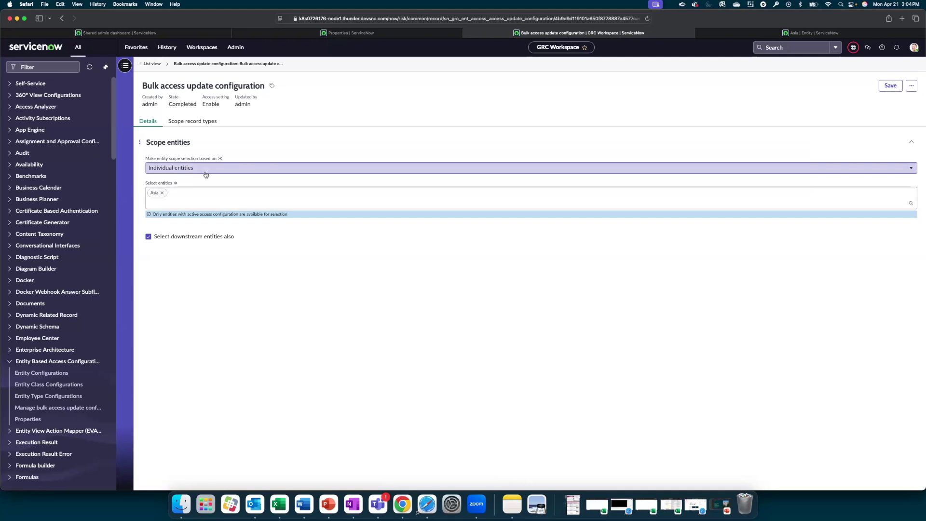
pyautogui.click(201, 121)
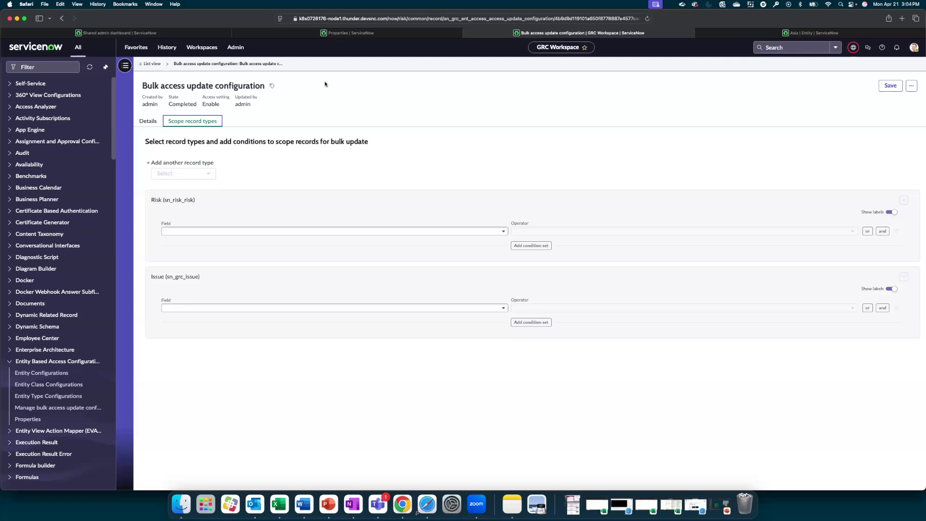
pyautogui.click(63, 19)
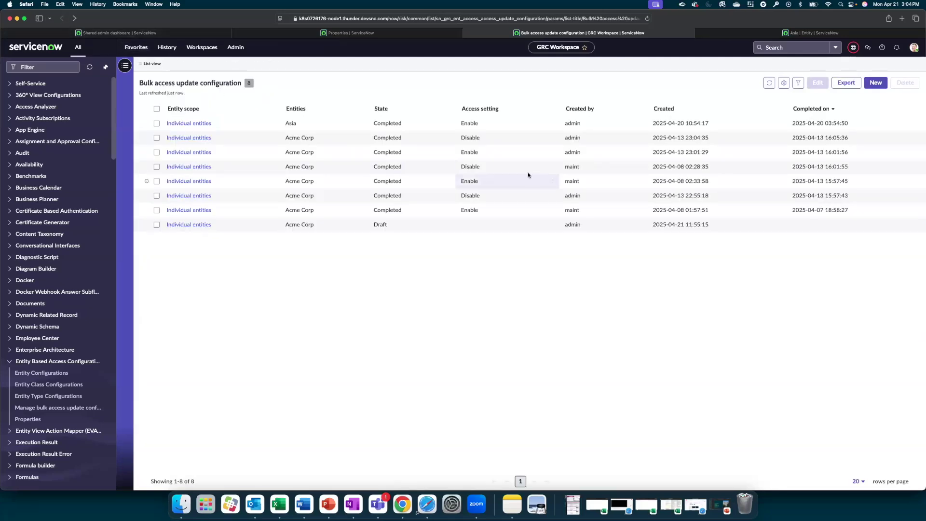
# Open the Acme Corp draft bulk access update and browse its Scope record types selection list
pyautogui.click(875, 83)
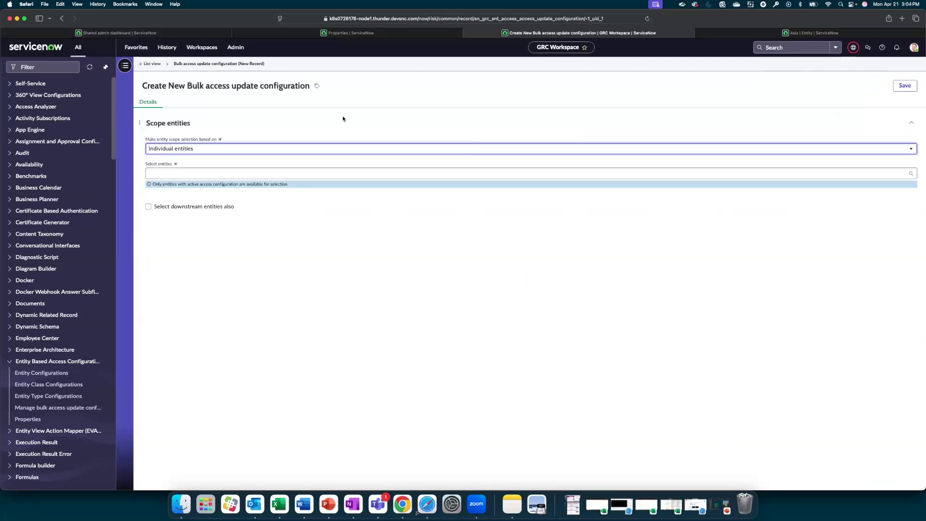
pyautogui.click(152, 64)
pyautogui.click(196, 226)
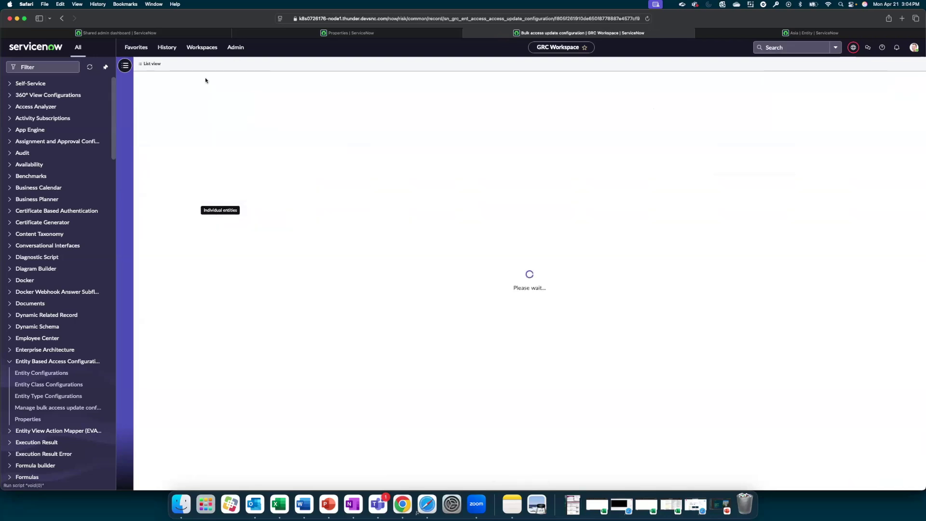
pyautogui.click(202, 123)
pyautogui.click(200, 178)
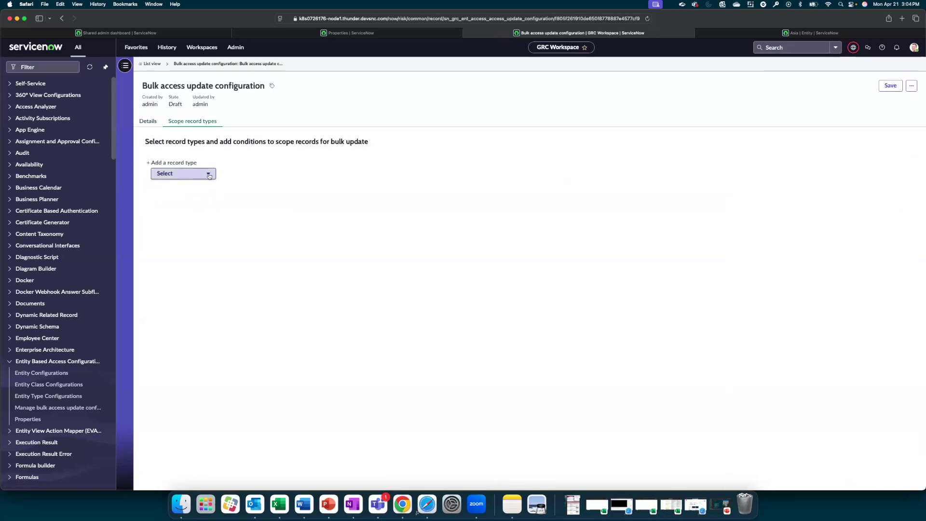
pyautogui.scroll(-1, 293, 205)
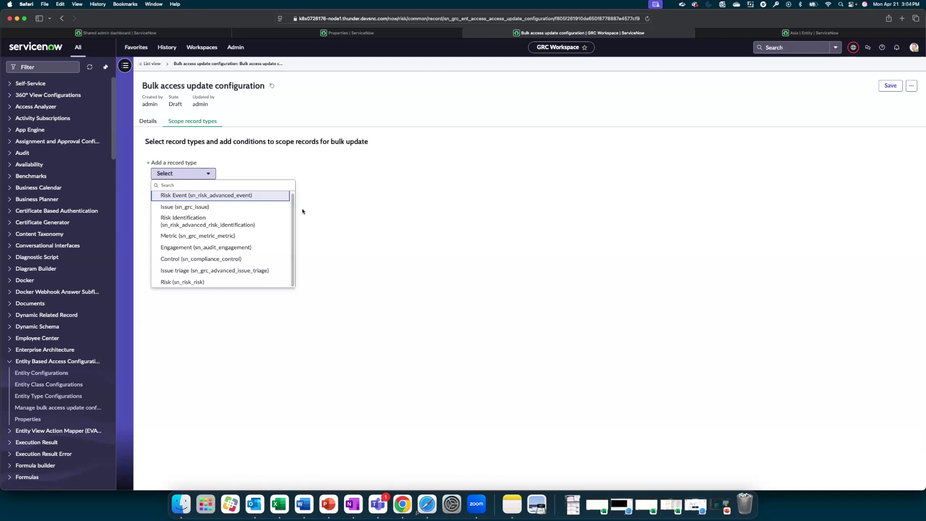
pyautogui.click(341, 231)
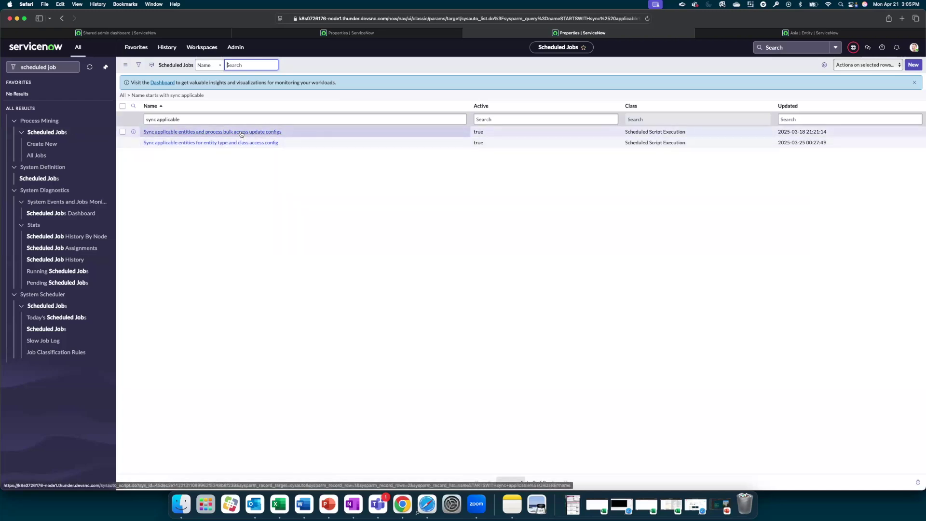
# Execute the 'Sync applicable entities and process bulk access update configs' scheduled job now
pyautogui.click(338, 135)
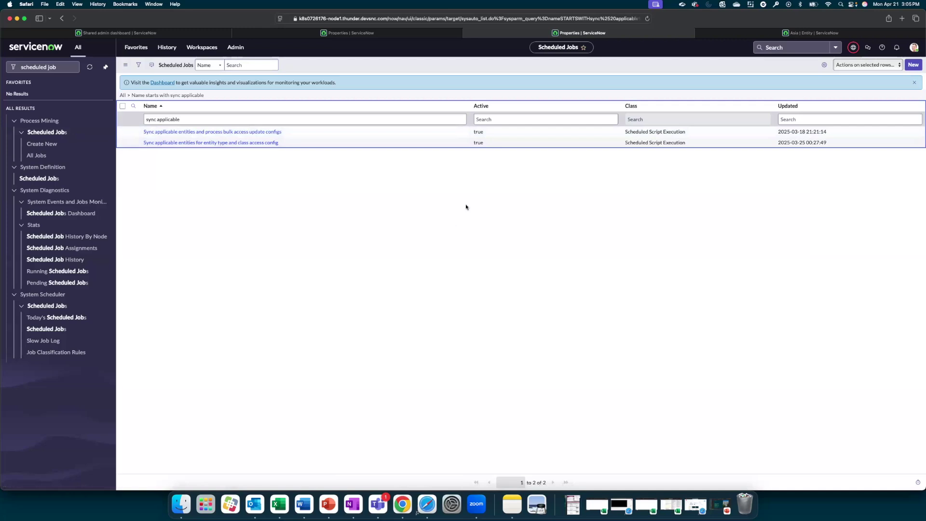
pyautogui.click(262, 132)
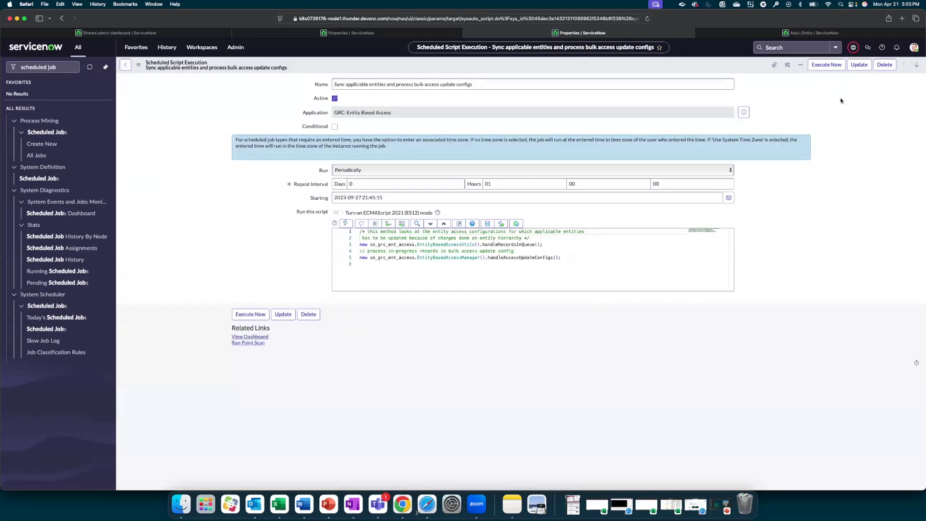
pyautogui.click(827, 68)
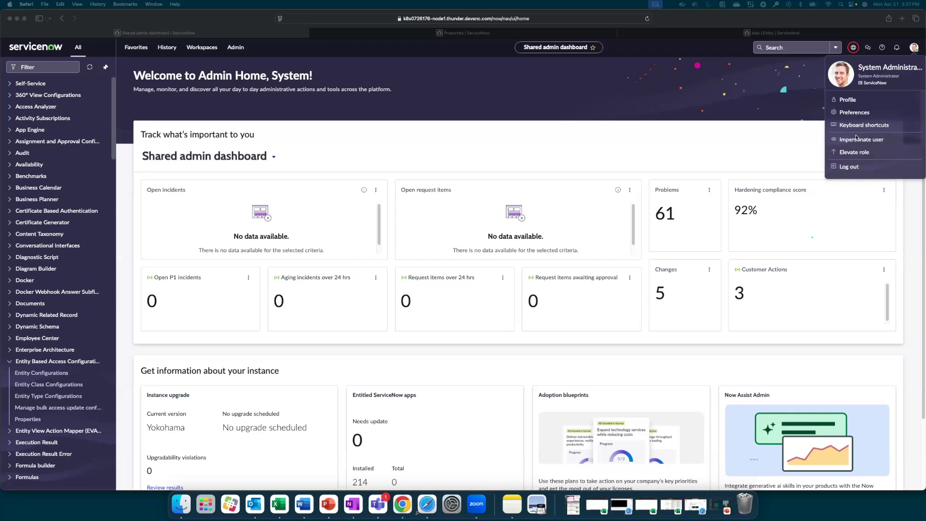
# Impersonate a recently used user
pyautogui.click(855, 141)
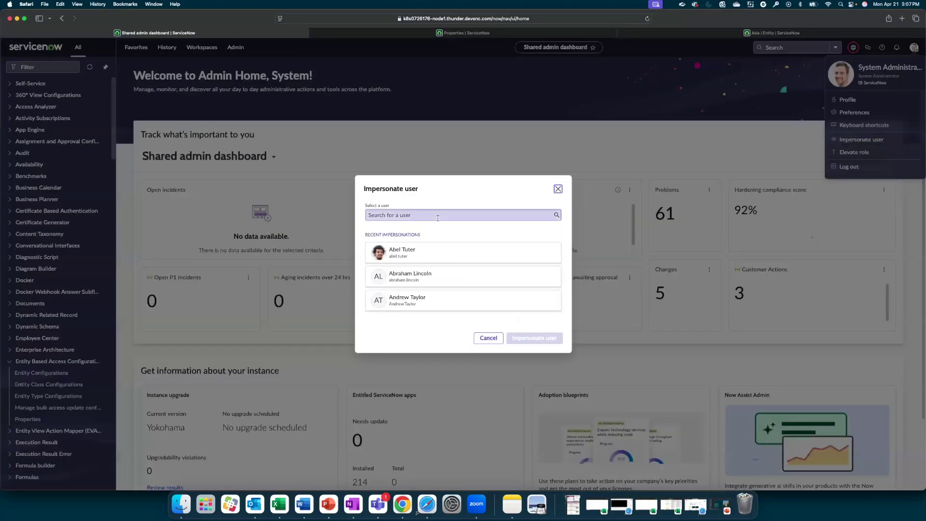
pyautogui.click(448, 301)
pyautogui.click(534, 338)
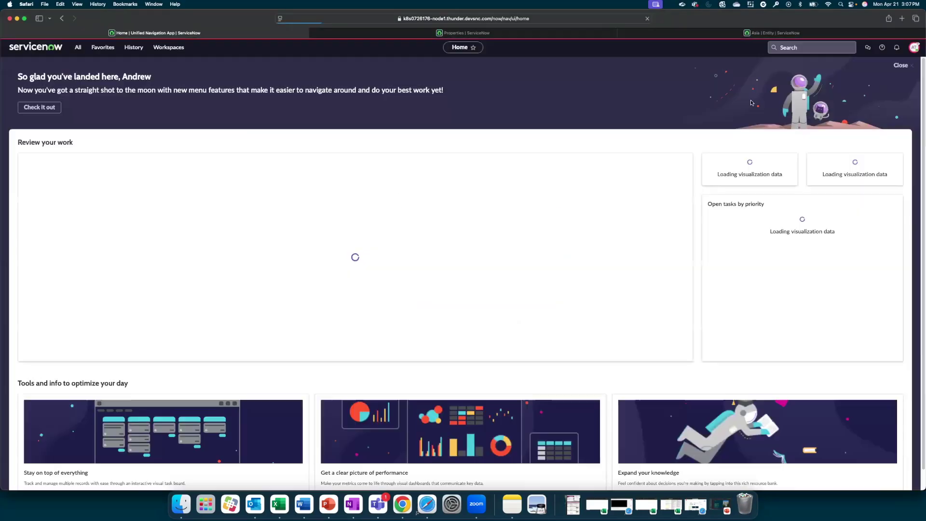
# Reload the Asia entity to confirm 27 downstream risks and 5 downstream issues, then return Home
pyautogui.click(761, 34)
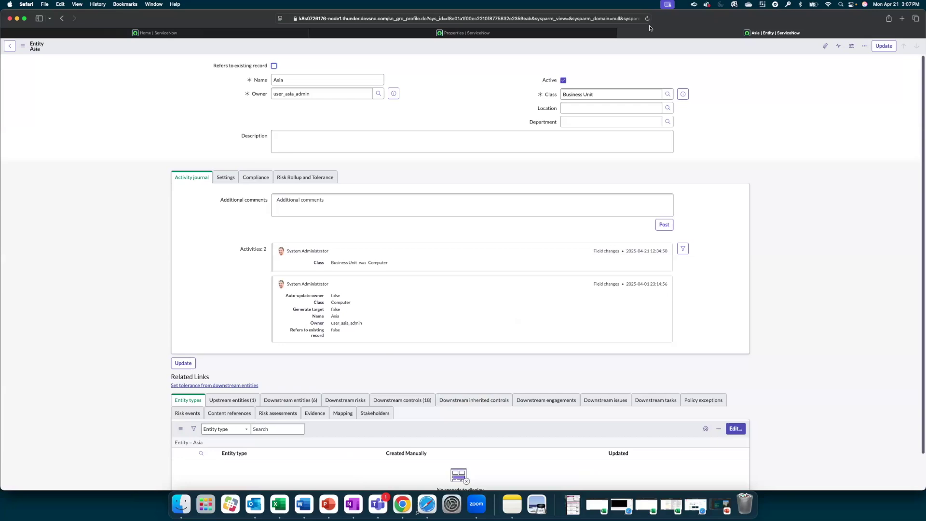
pyautogui.click(647, 19)
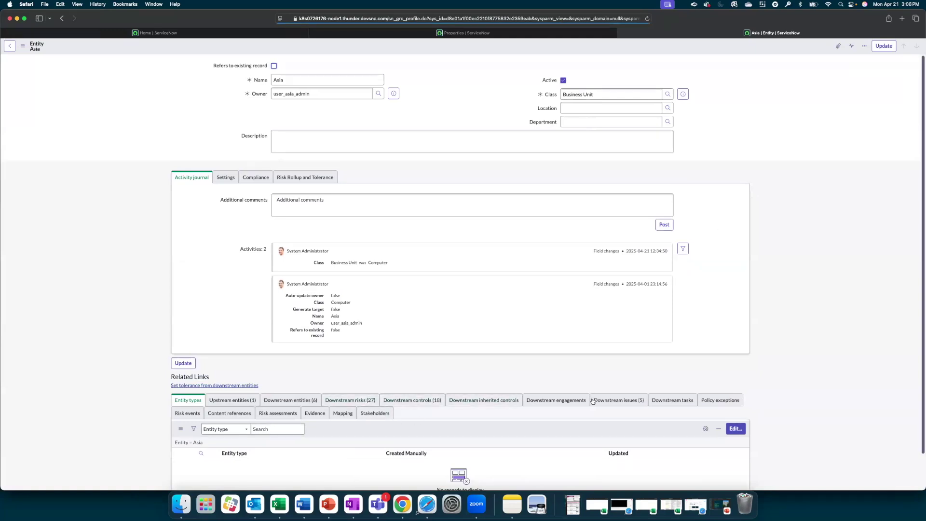
pyautogui.click(198, 34)
# Switch the impersonation to a different user from the account menu
pyautogui.click(914, 47)
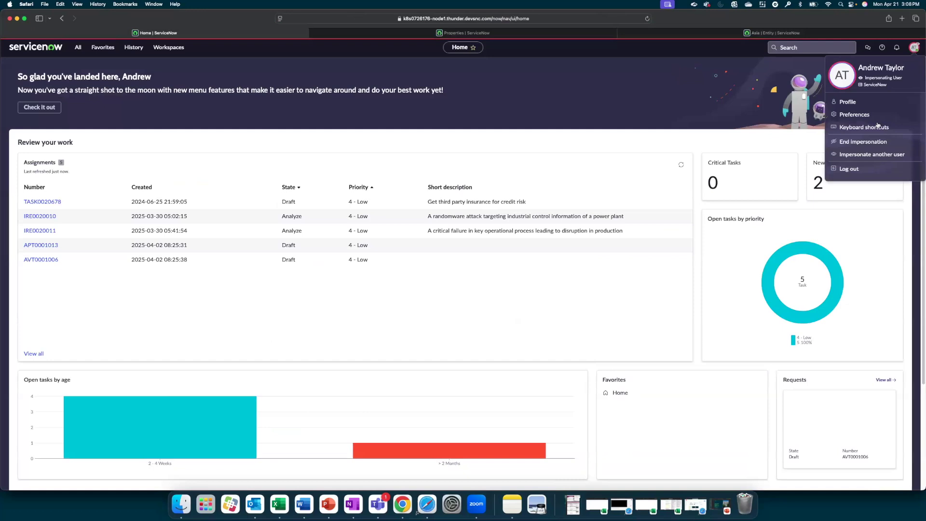
pyautogui.click(873, 154)
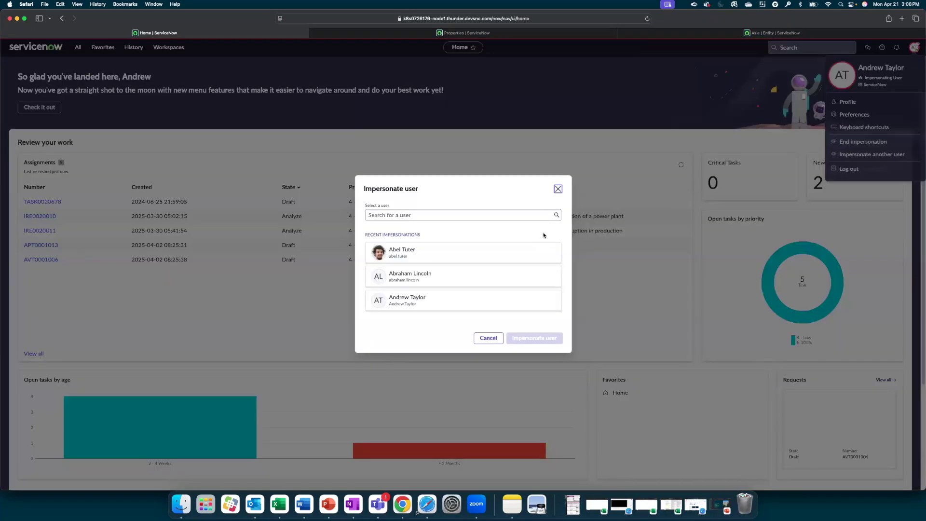
pyautogui.click(530, 254)
pyautogui.click(534, 337)
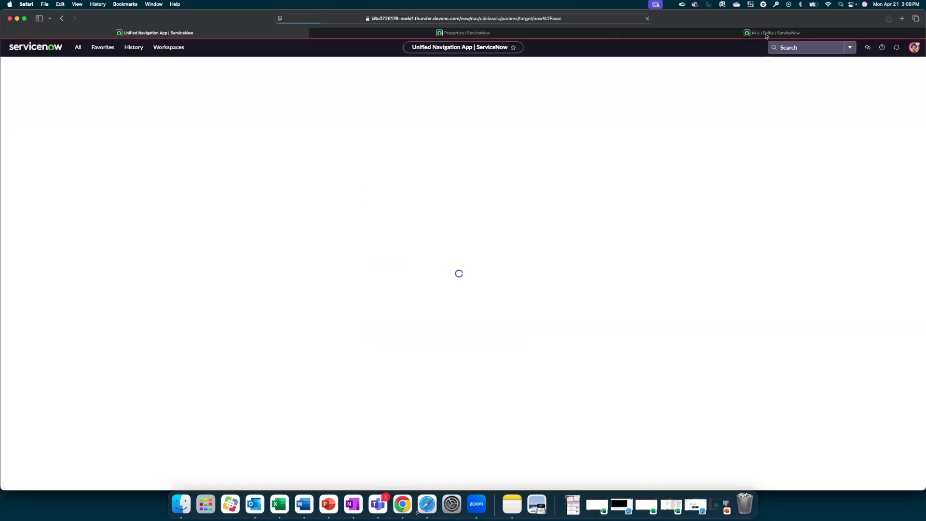
# Reload the Asia entity to confirm no downstream risk or issue counts, then go to Properties
pyautogui.click(760, 33)
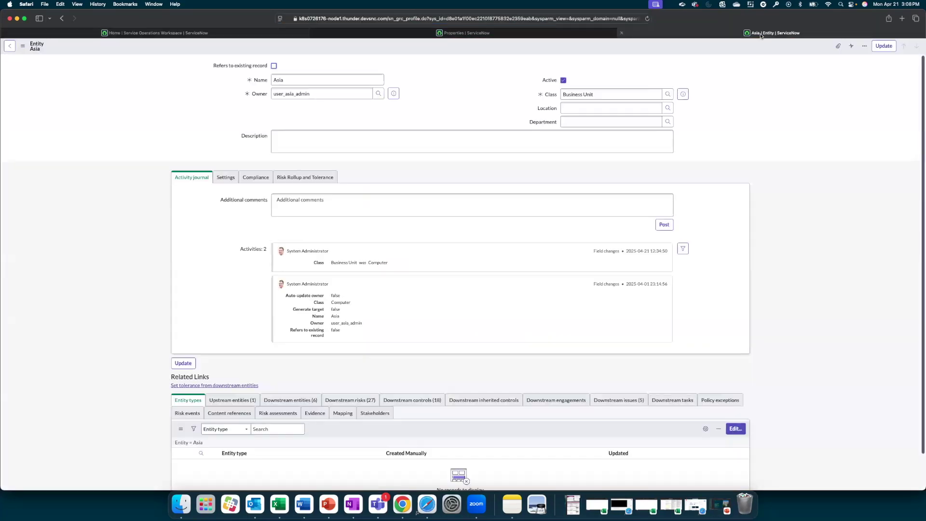
pyautogui.click(647, 19)
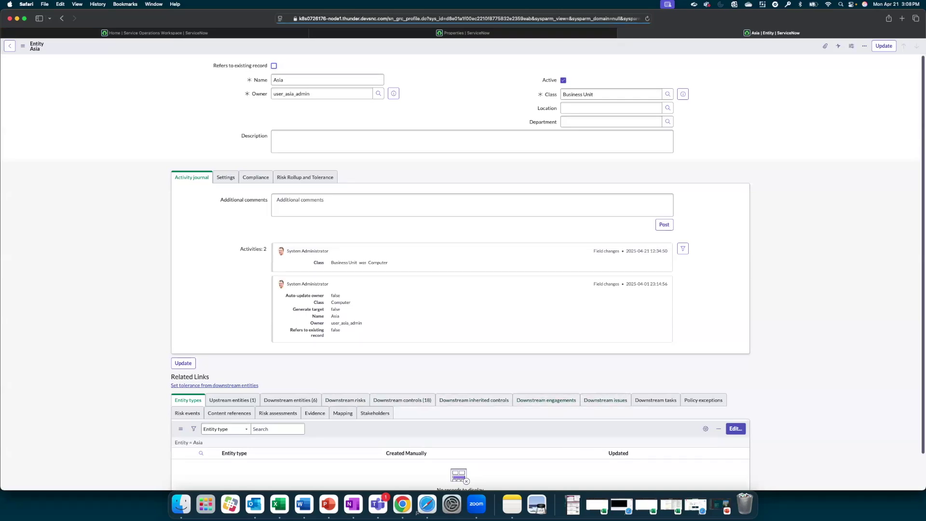
pyautogui.click(424, 33)
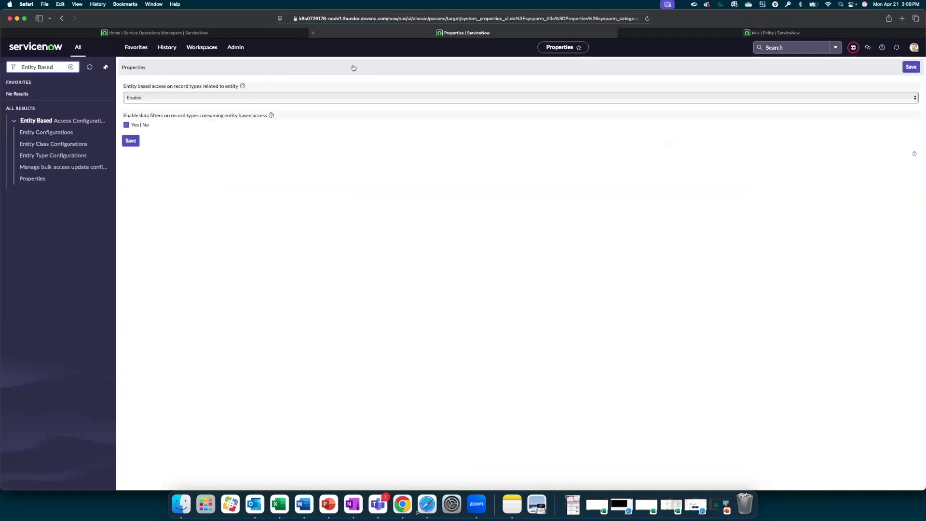